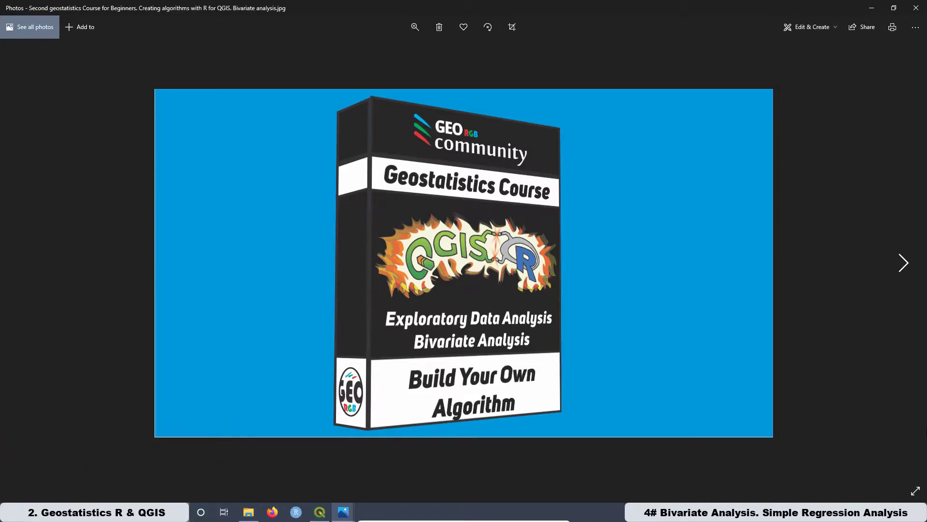
Advance to the next course image, then maximize the Polynomial Regression fitting plot window
key(Right)
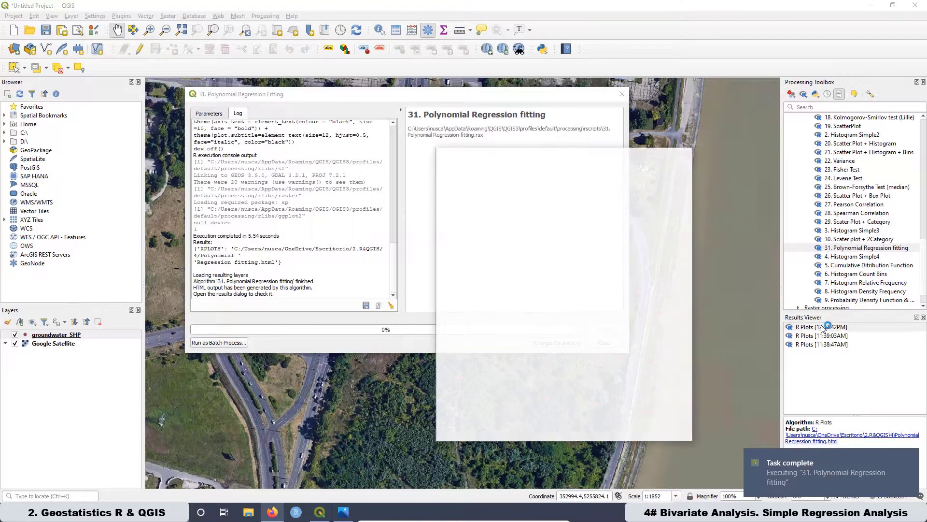
click(660, 158)
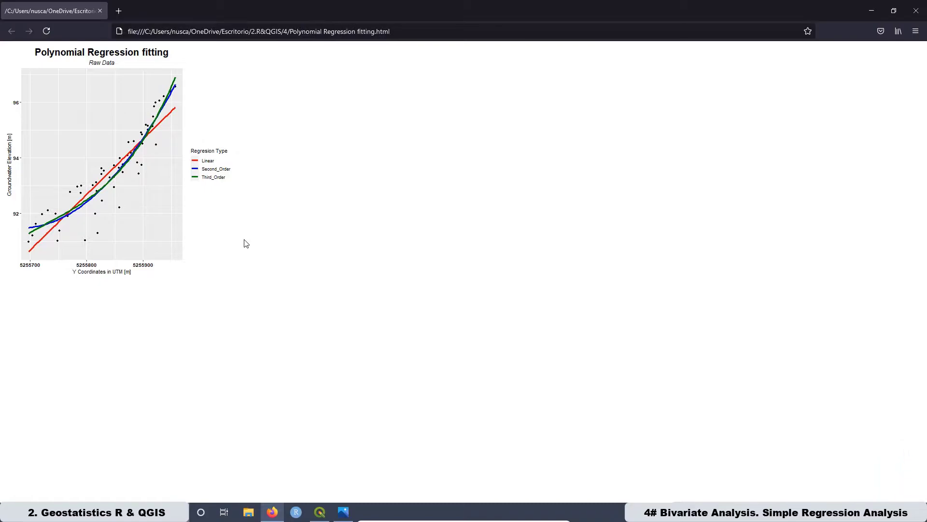
Zoom in on the X-coordinate polynomial regression plot in Firefox
scroll(246, 243, up, 5)
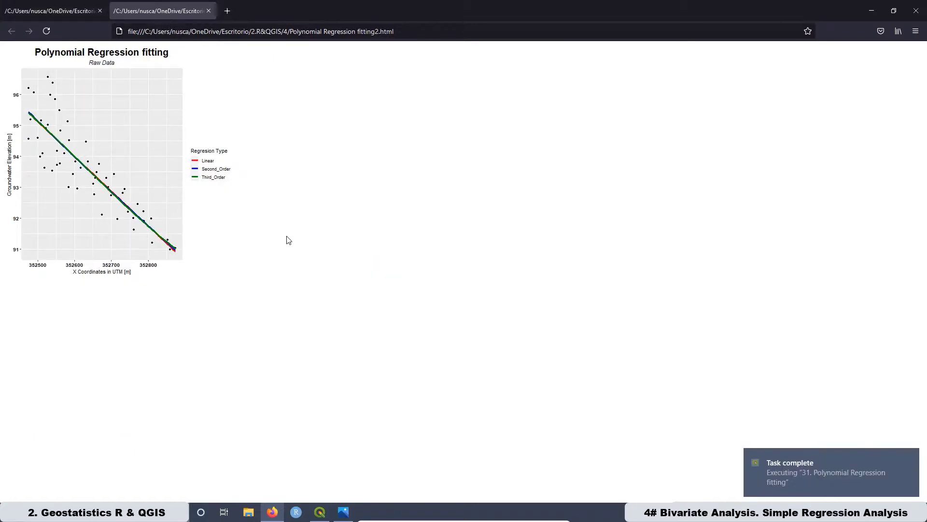
scroll(288, 240, up, 5)
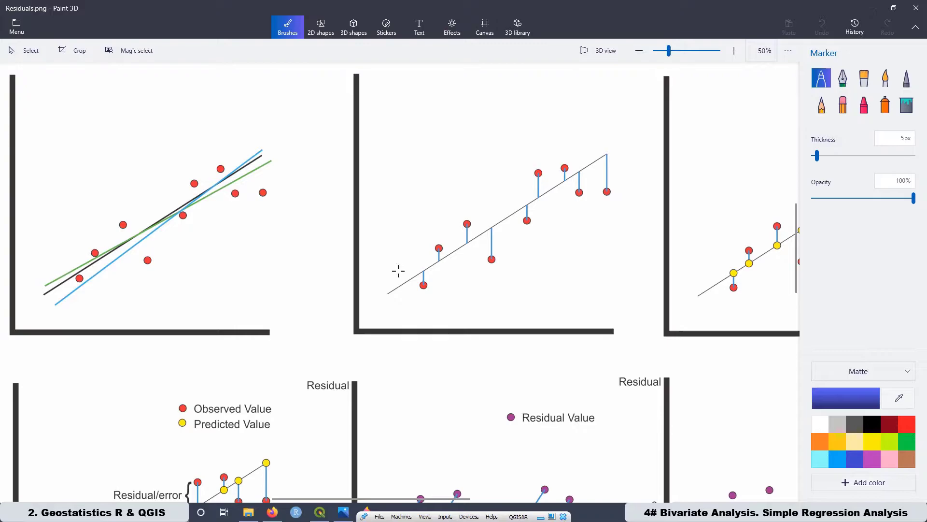
scroll(292, 200, down, 4)
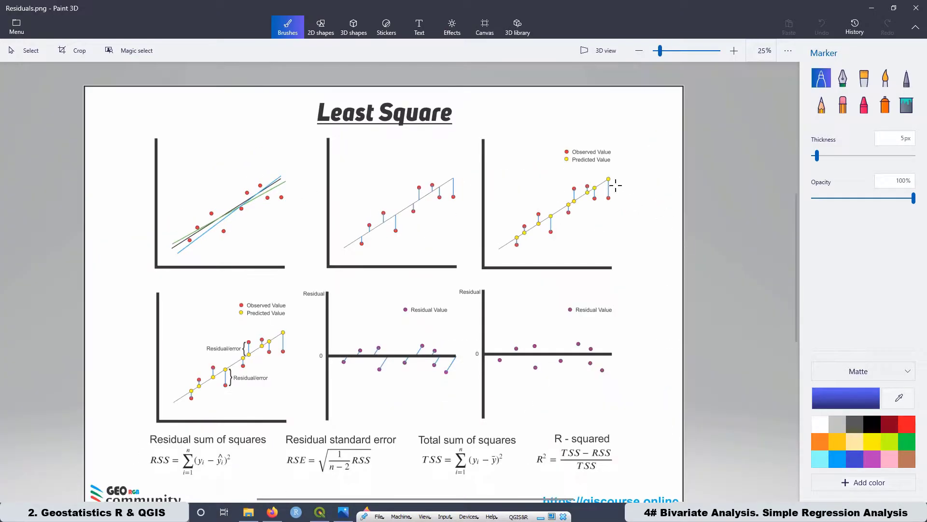
scroll(602, 190, up, 5)
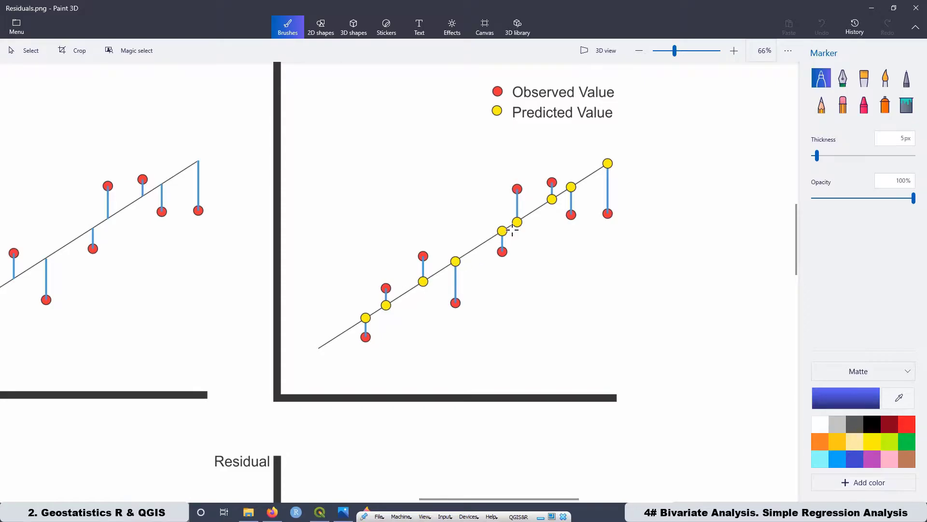
scroll(512, 231, down, 5)
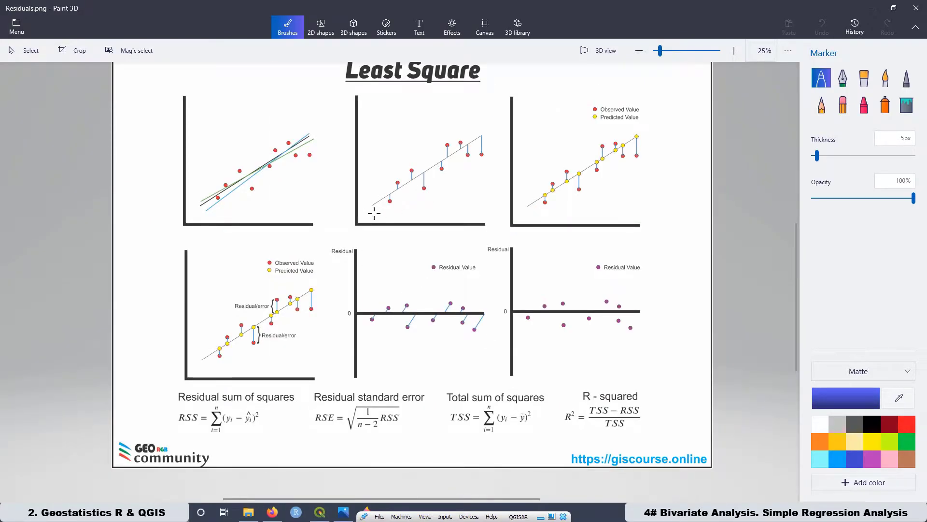
Scroll through the Regression Residual Errors log and select the first-order lm() summary block
key(alt+Tab)
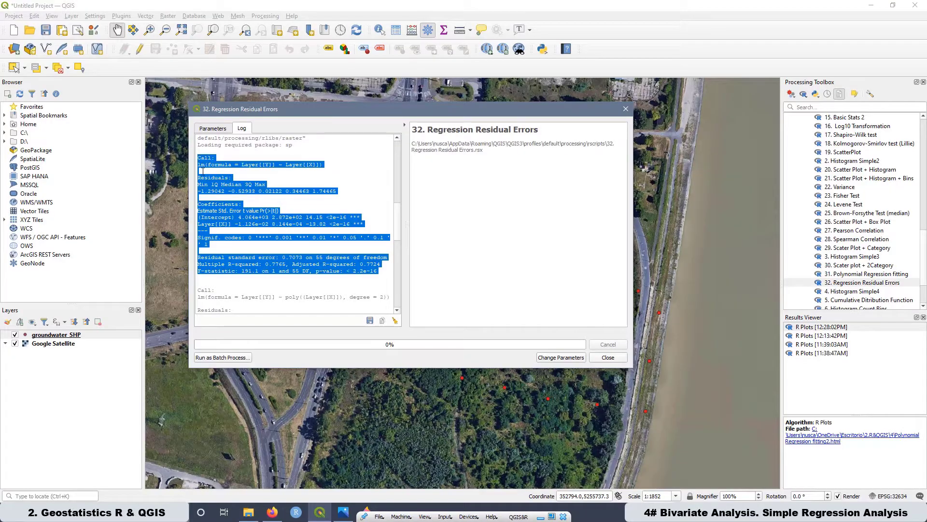
scroll(250, 234, down, 3)
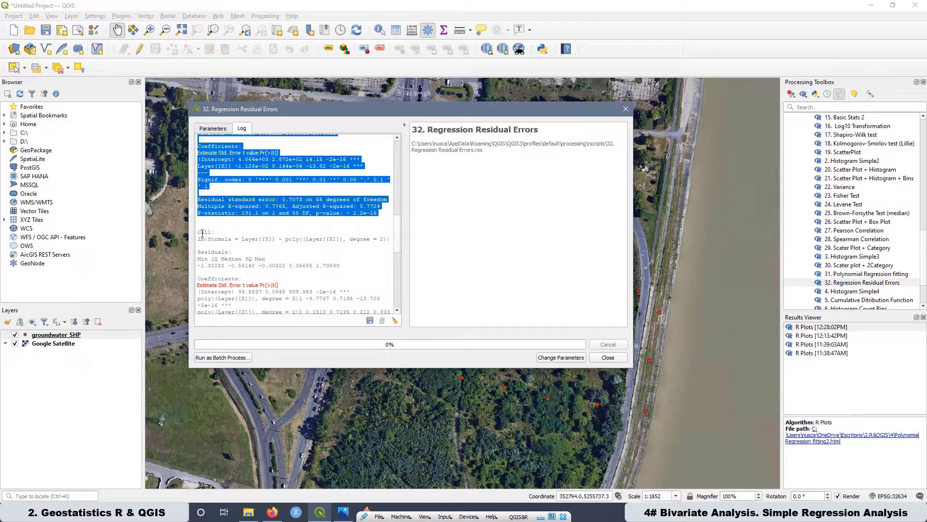
scroll(249, 262, down, 3)
scroll(249, 255, down, 2)
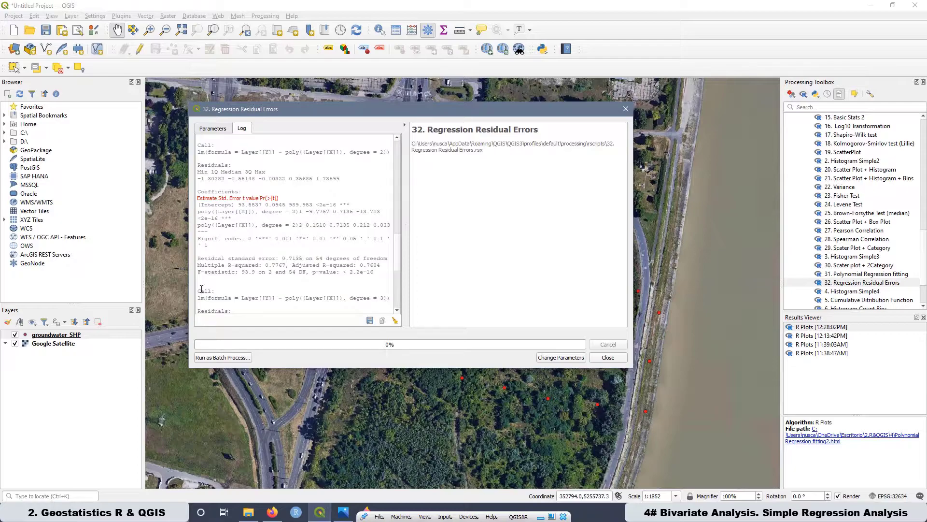
scroll(278, 279, down, 3)
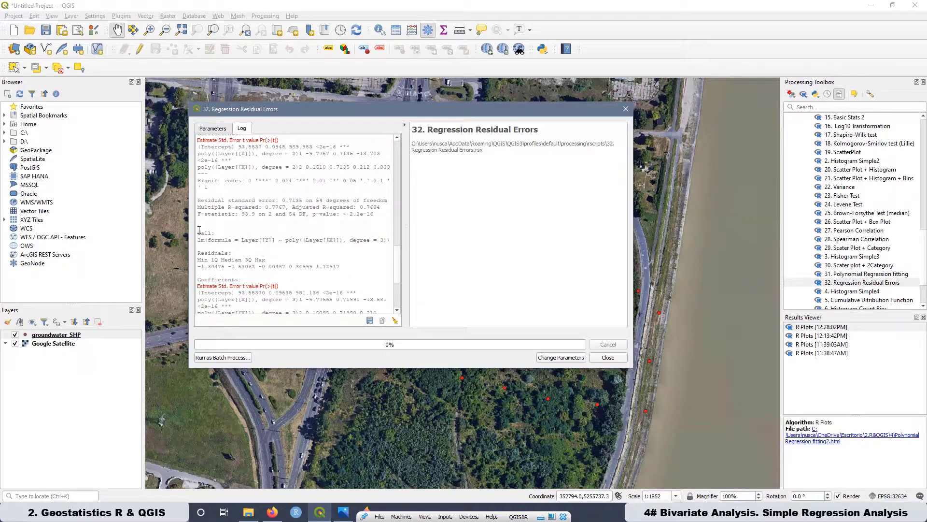
scroll(216, 245, down, 3)
scroll(261, 308, down, 3)
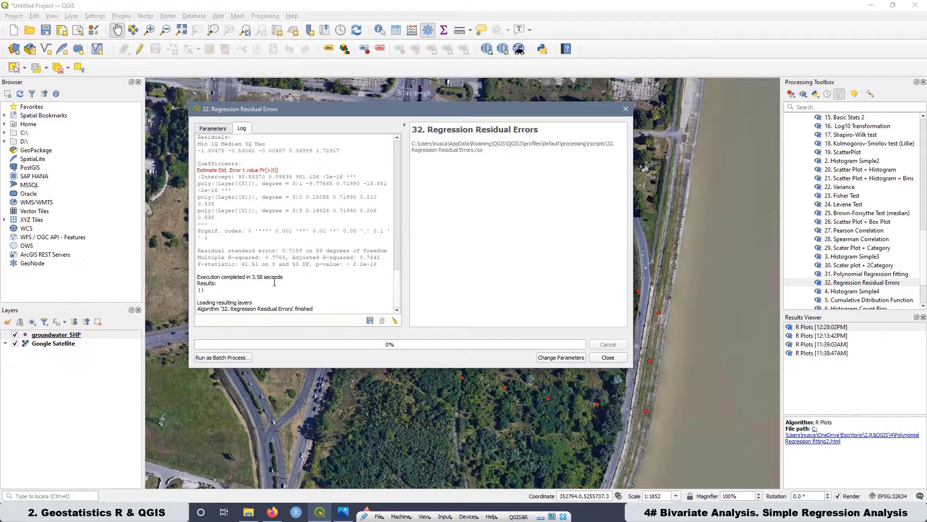
scroll(274, 282, up, 10)
drag(198, 145, 297, 263)
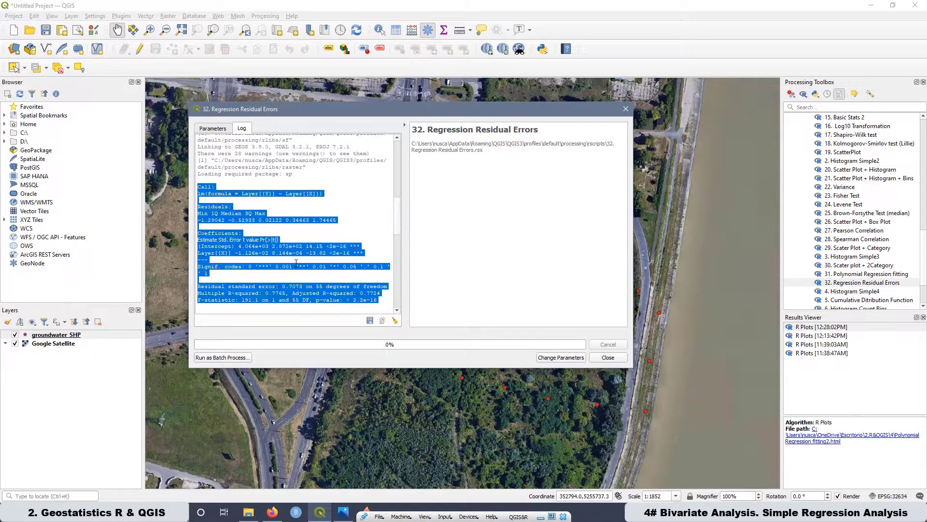
scroll(296, 263, down, 1)
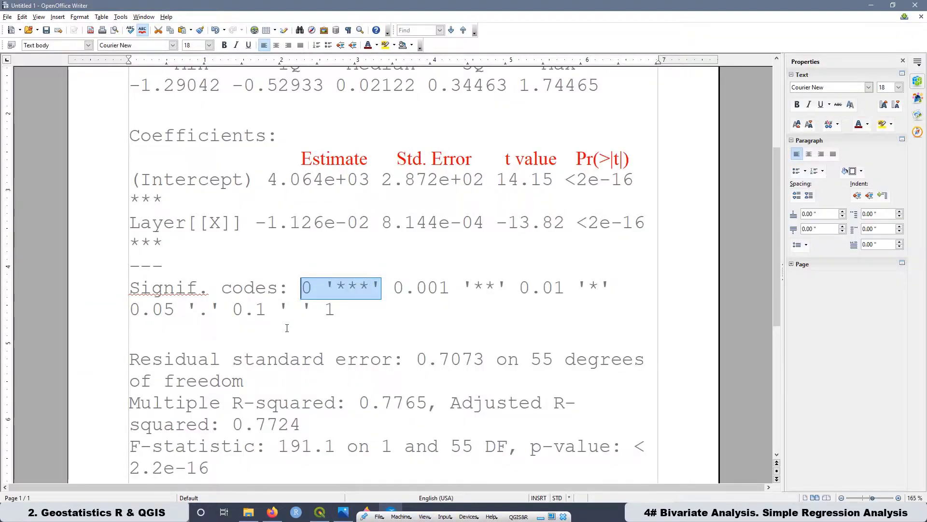
Highlight the residual standard error and multiple R-squared lines of the first-order fit in Writer
click(203, 334)
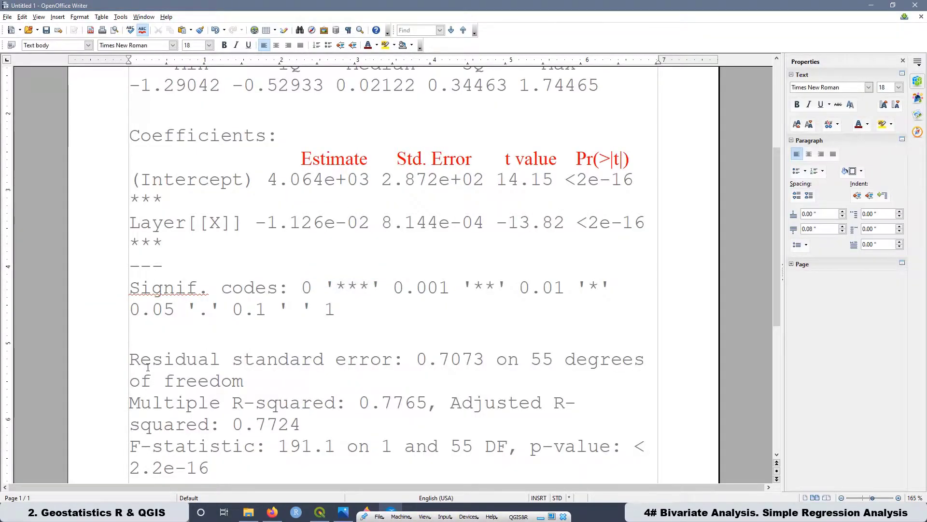
drag(129, 360, 288, 392)
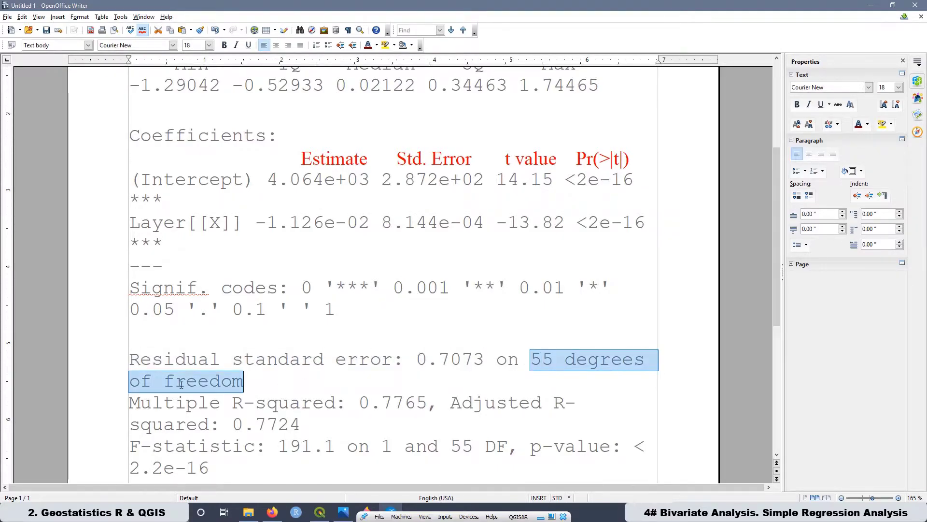
drag(129, 404, 432, 406)
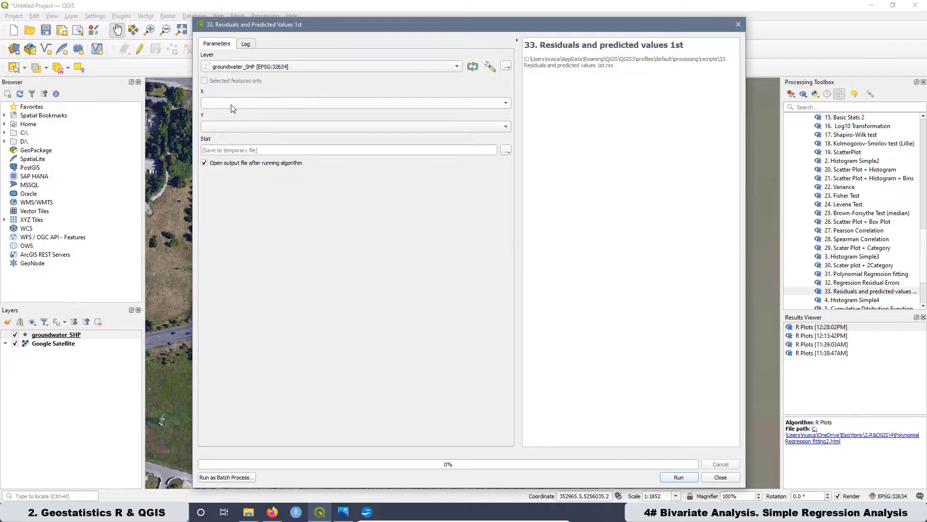
In Residuals and Predicted Values 1st, set X to the y field and list the Y fields
click(230, 104)
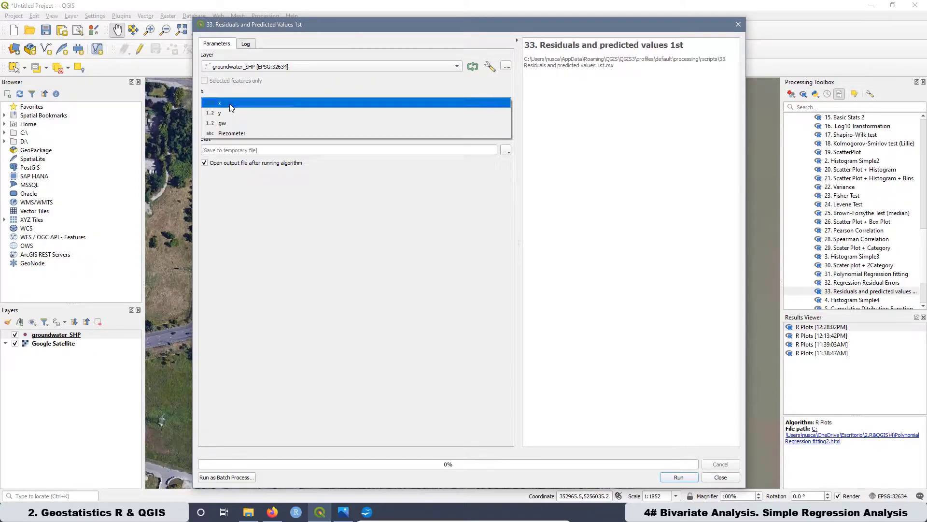
click(226, 113)
click(218, 128)
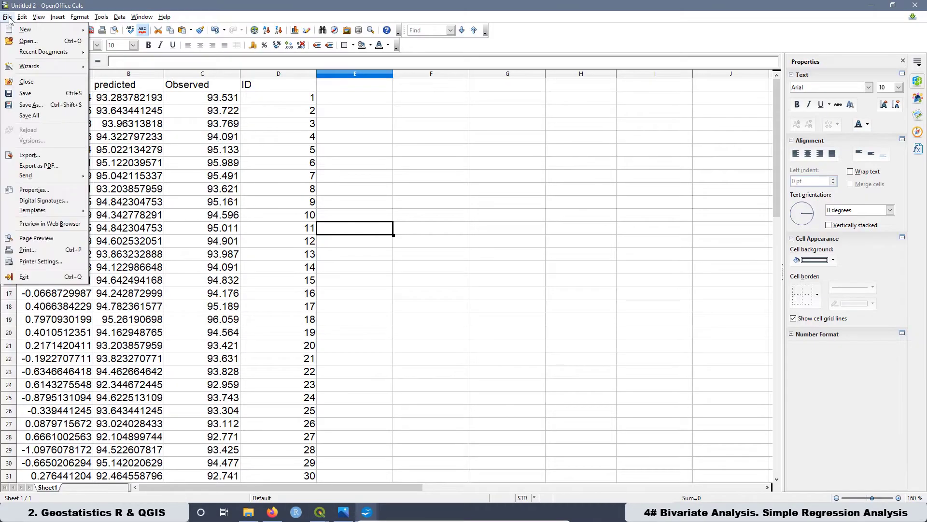
key(Escape)
key(Escape)
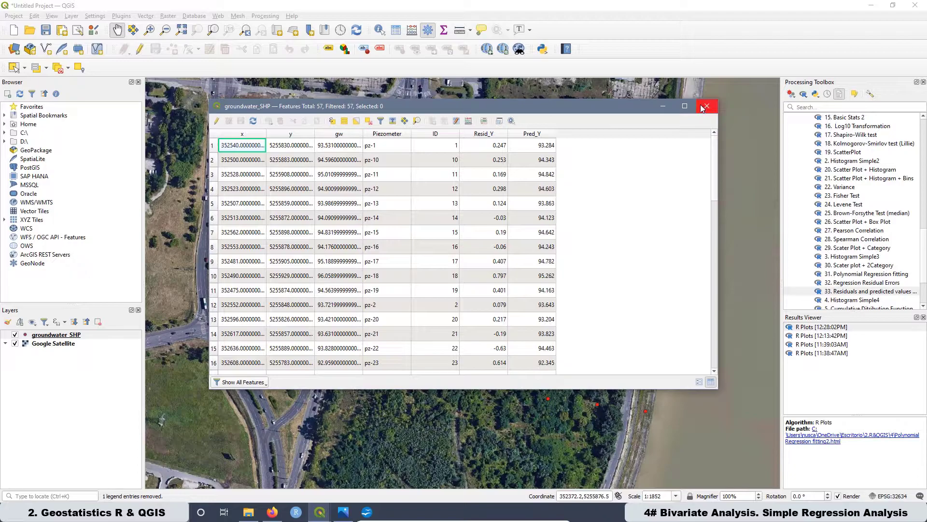
Move the attribute table aside and close the ScatterPlot, Kolmogorov-Smirnov and Q-Q Plot tools
drag(570, 105, 365, 48)
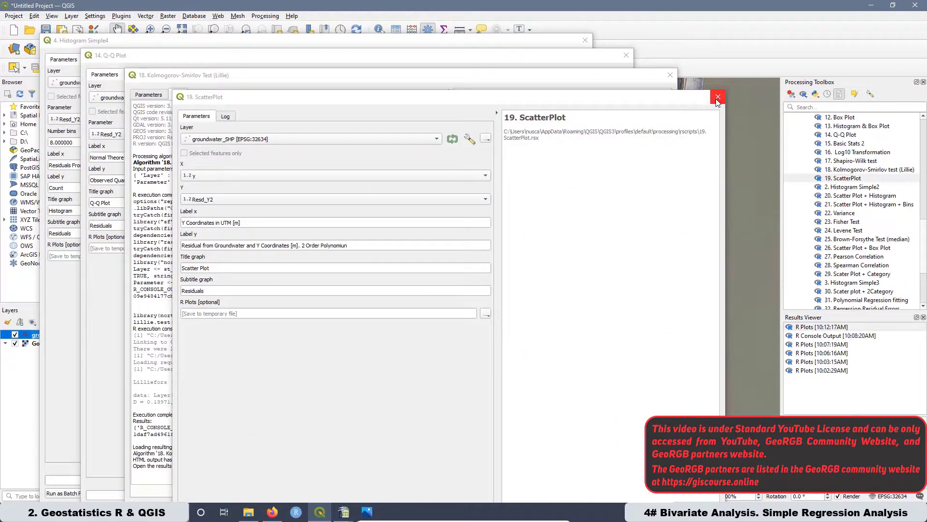
click(717, 97)
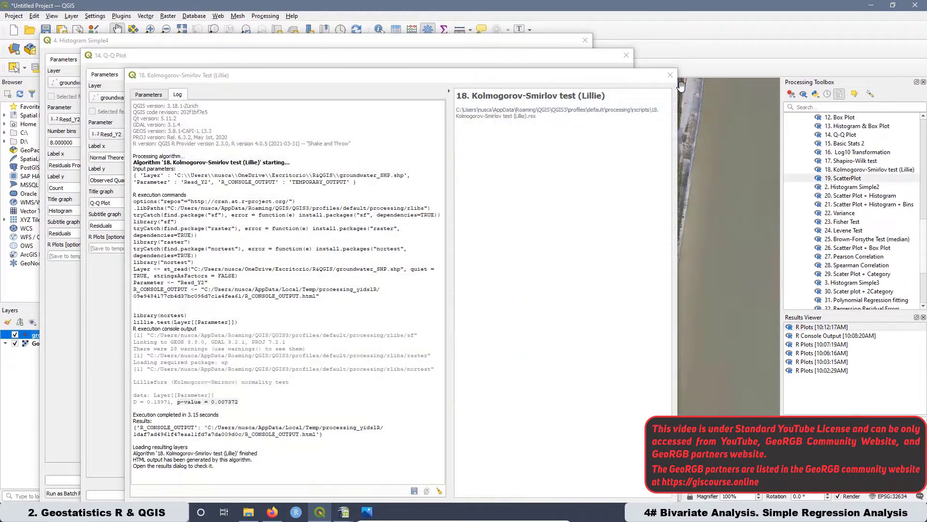
click(670, 74)
click(627, 57)
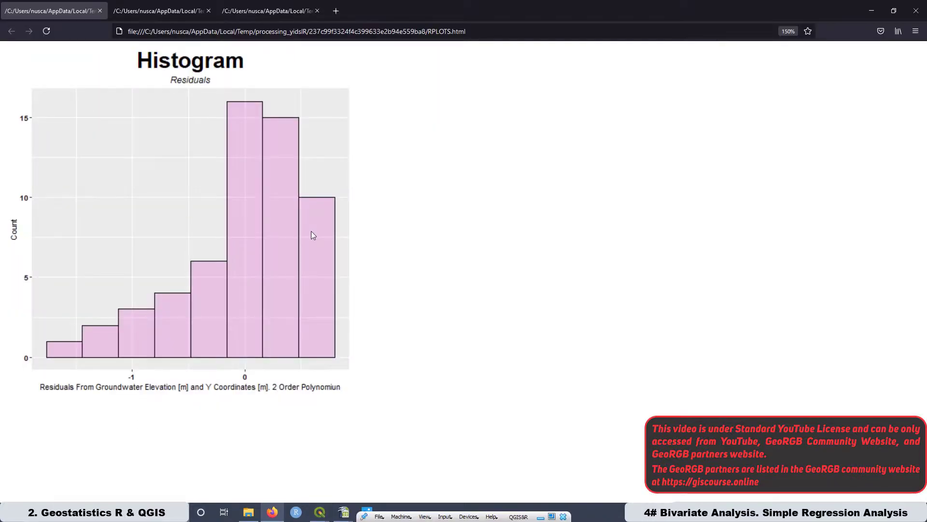
Review the residuals Q-Q plot, the scatter plot and the Kolmogorov-Smirnov test's R output
click(163, 11)
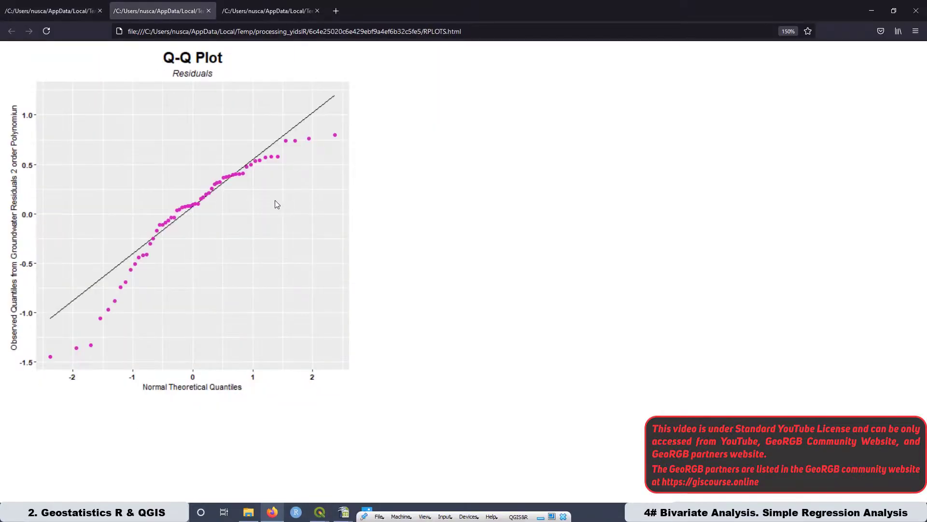
key(ctrl+Tab)
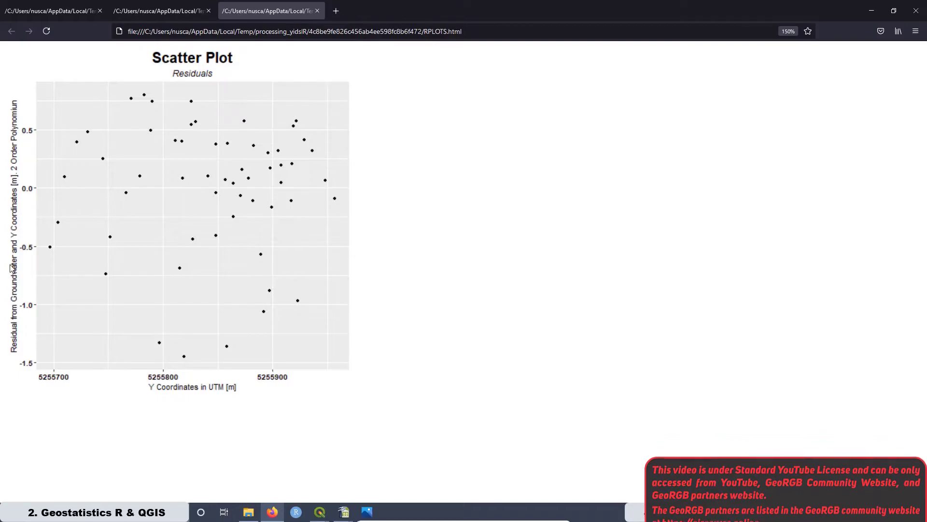
key(alt+Tab)
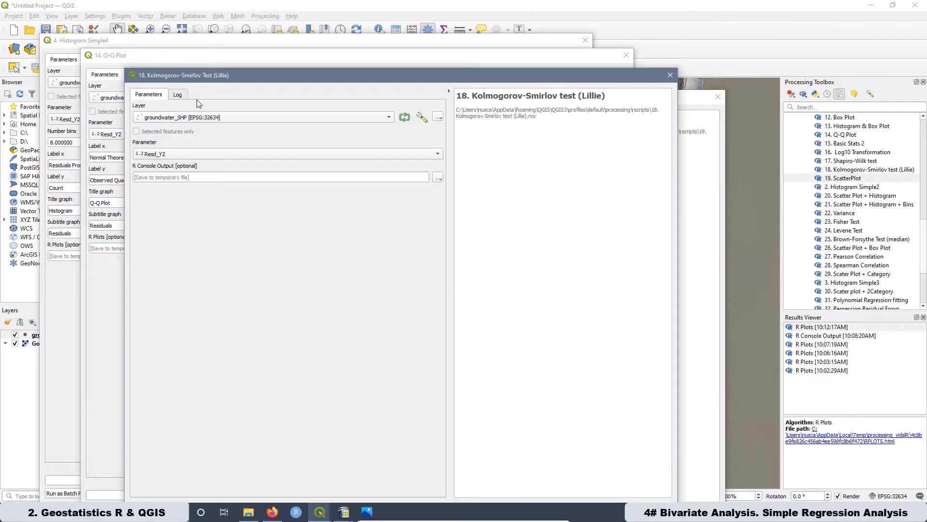
click(178, 95)
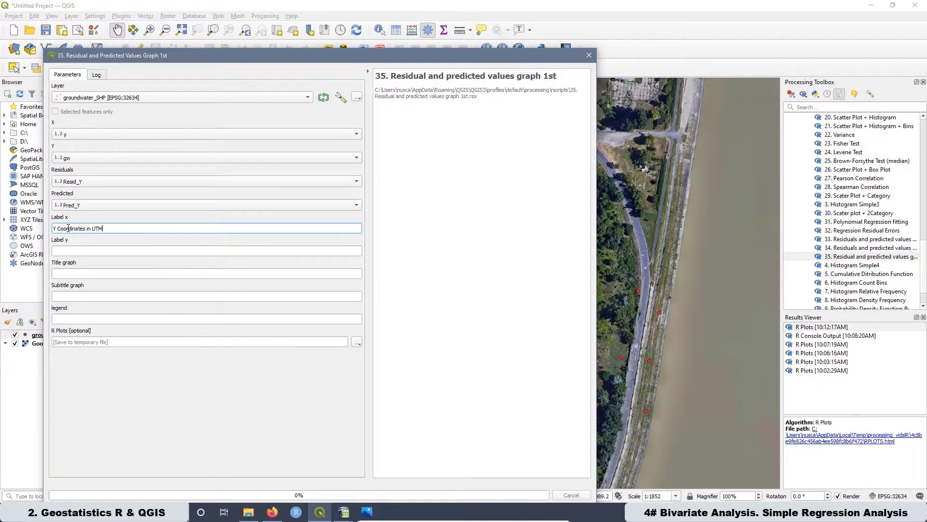
Enter y label 'Groundwater Elevation [m]', title 'First Order Polynomial Fitting', subtitle 'Residuals', legend 'Residual Range'
click(77, 251)
text(Groundw)
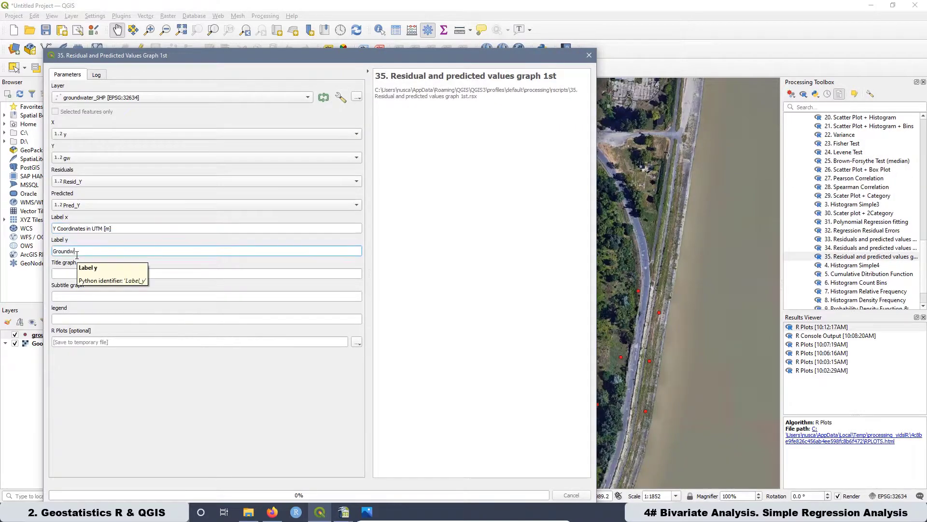
text(ater Elevation [m])
click(77, 273)
text(First Order Polynomial Fitting)
click(76, 297)
text(R)
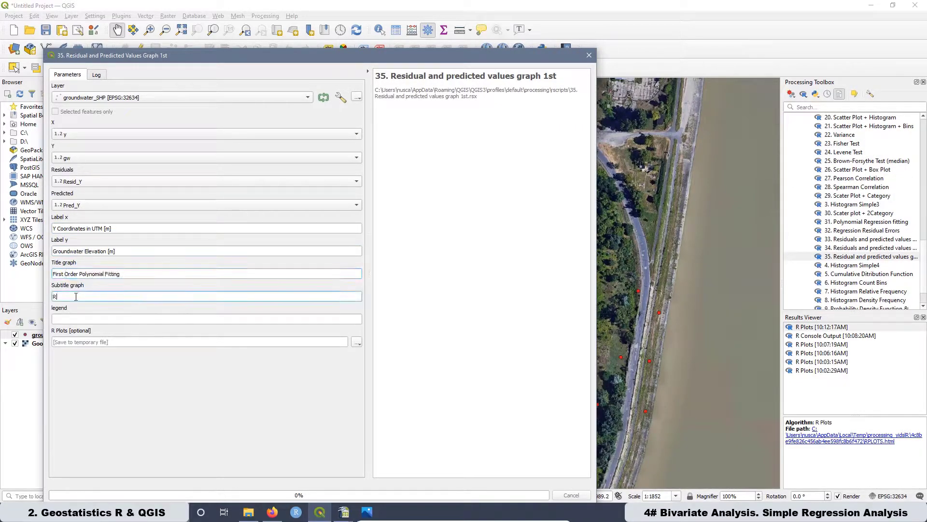
text(esiduals)
click(76, 319)
text(Residual Range)
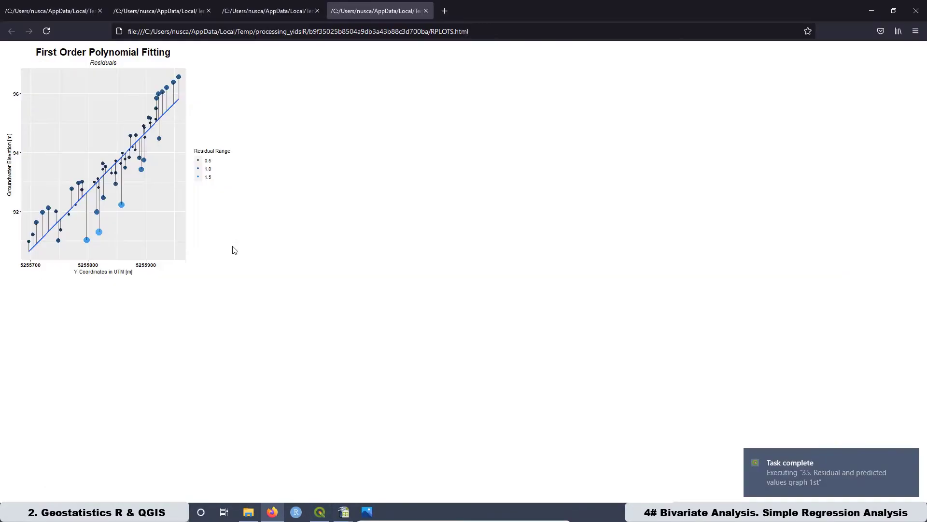
Zoom into the First Order Polynomial Fitting residual plot in Firefox
scroll(233, 251, up, 5)
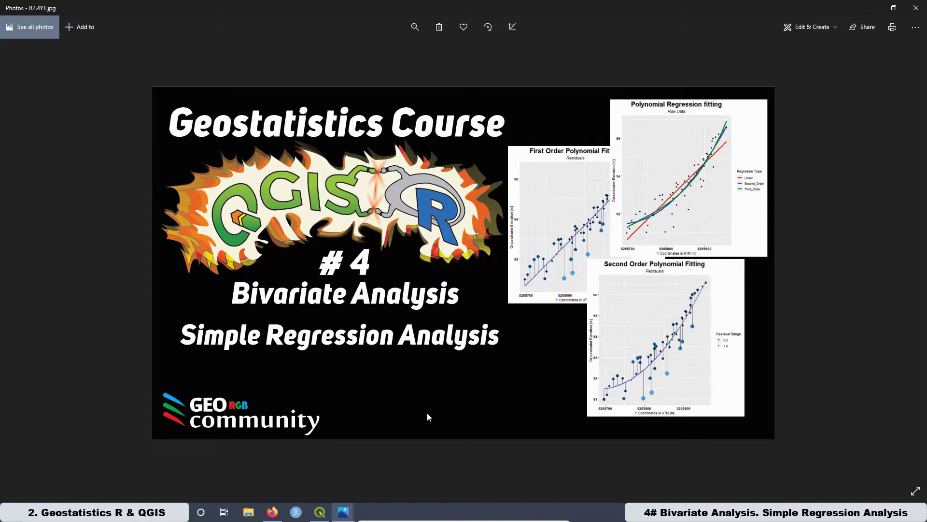
Return to giscourse.online and browse the home page, advancing the Newest Courses carousel by one
click(272, 511)
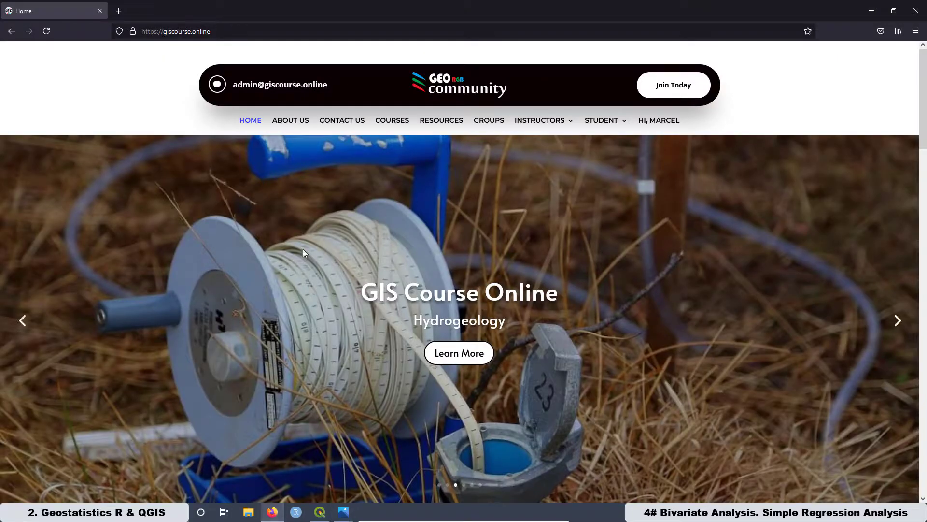
scroll(303, 248, down, 7)
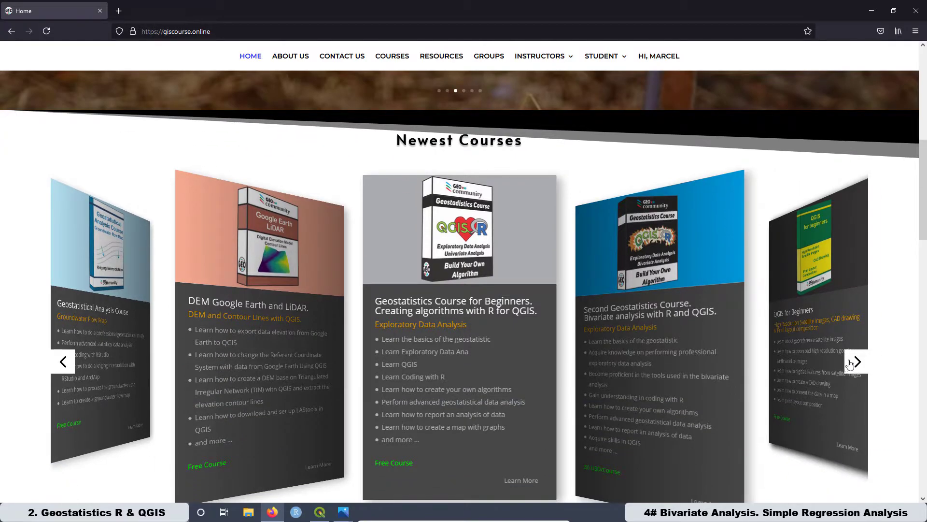
click(857, 362)
scroll(492, 349, down, 3)
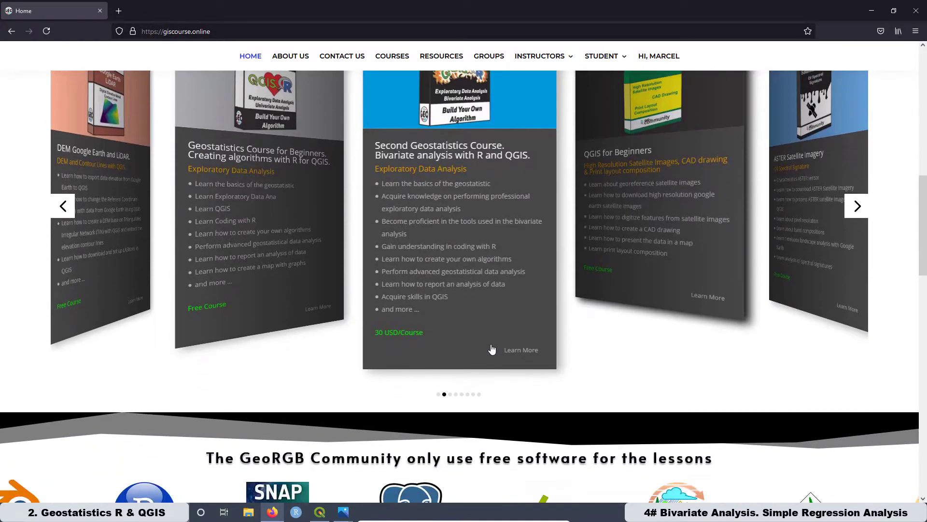
scroll(492, 349, down, 16)
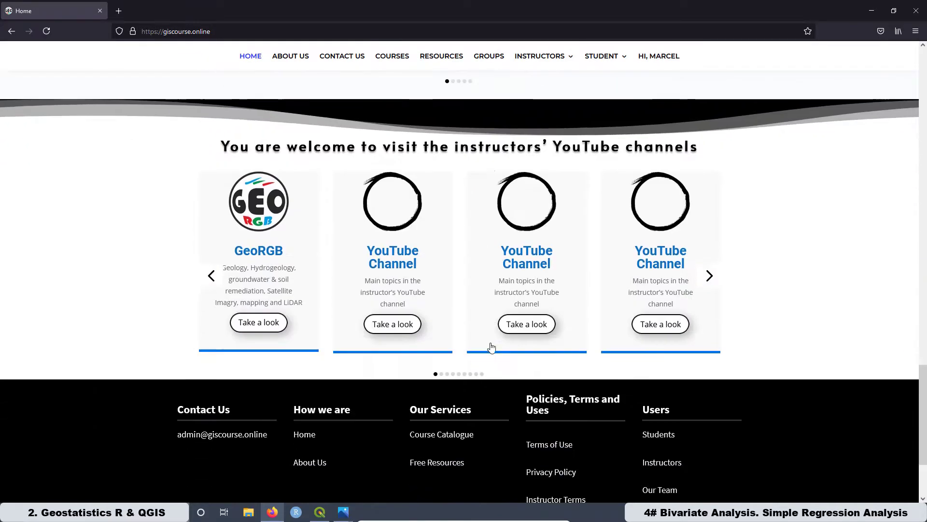
scroll(492, 346, up, 18)
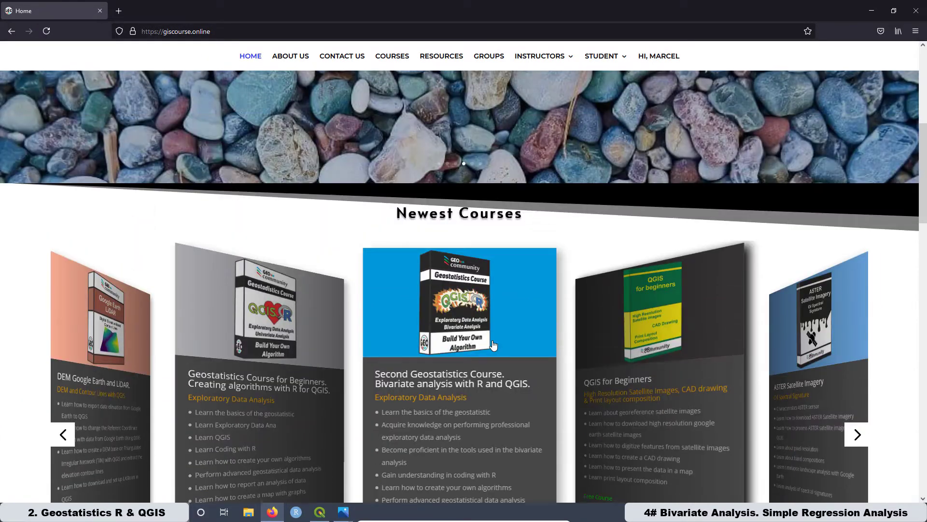
scroll(493, 344, up, 7)
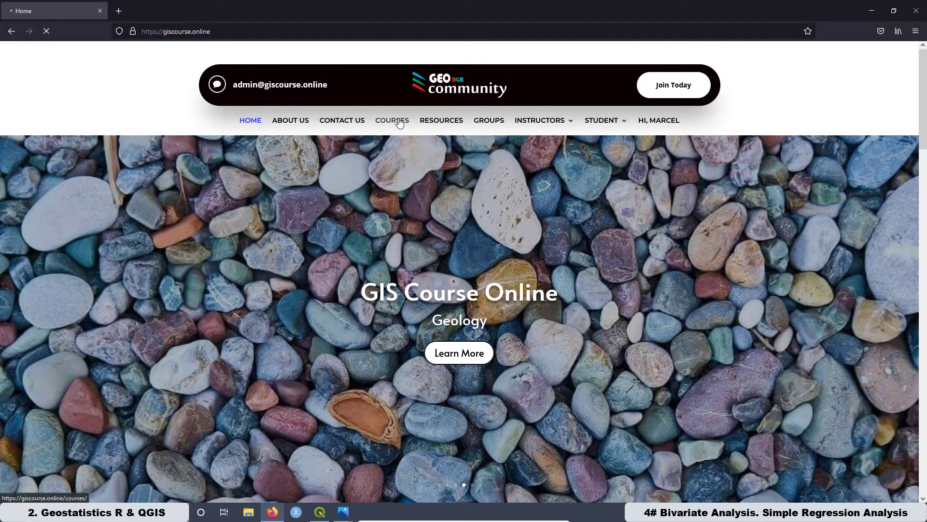
Open the courses catalogue, look over the Second Geostatistics course page, and start its first lesson
click(400, 123)
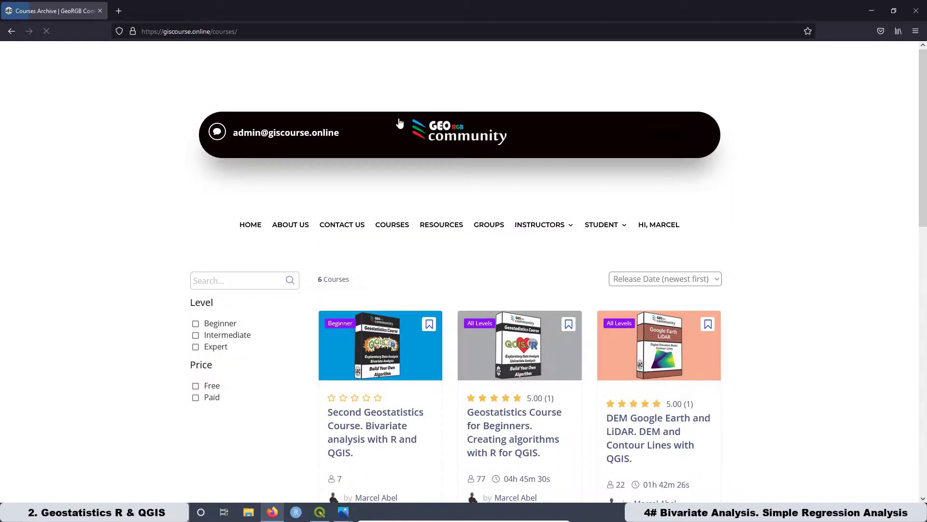
scroll(393, 185, down, 4)
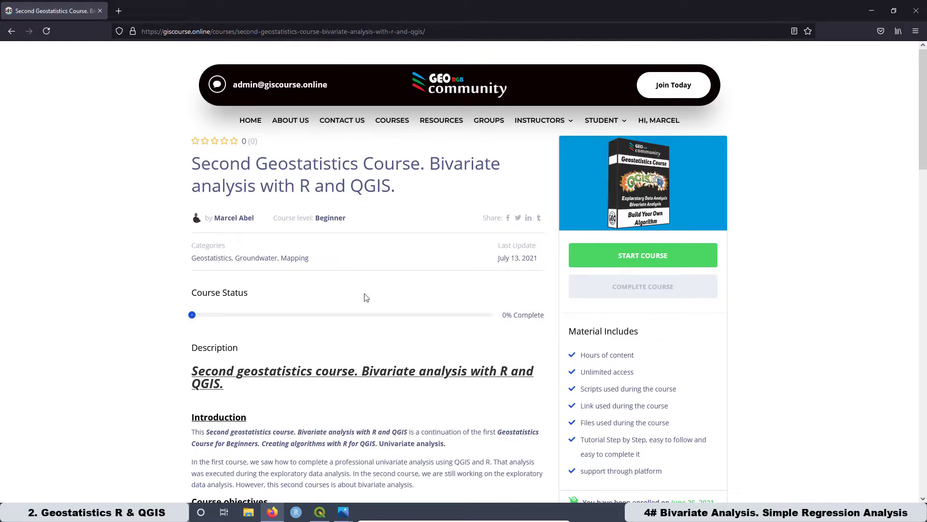
scroll(365, 297, down, 13)
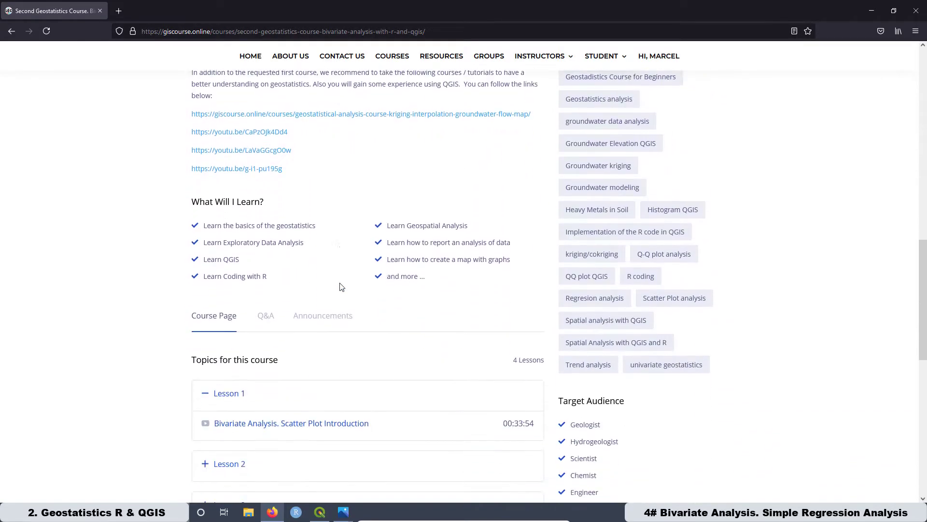
scroll(342, 287, down, 7)
scroll(346, 293, up, 3)
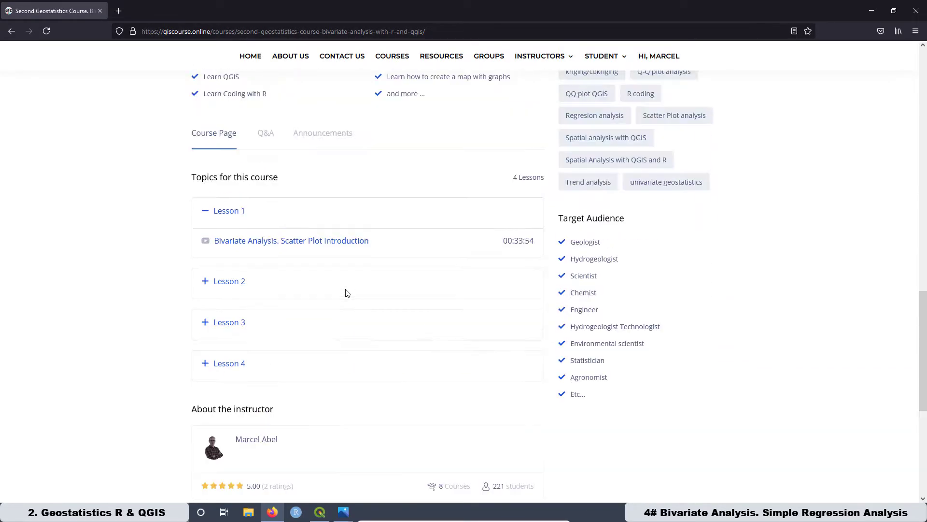
scroll(348, 289, up, 12)
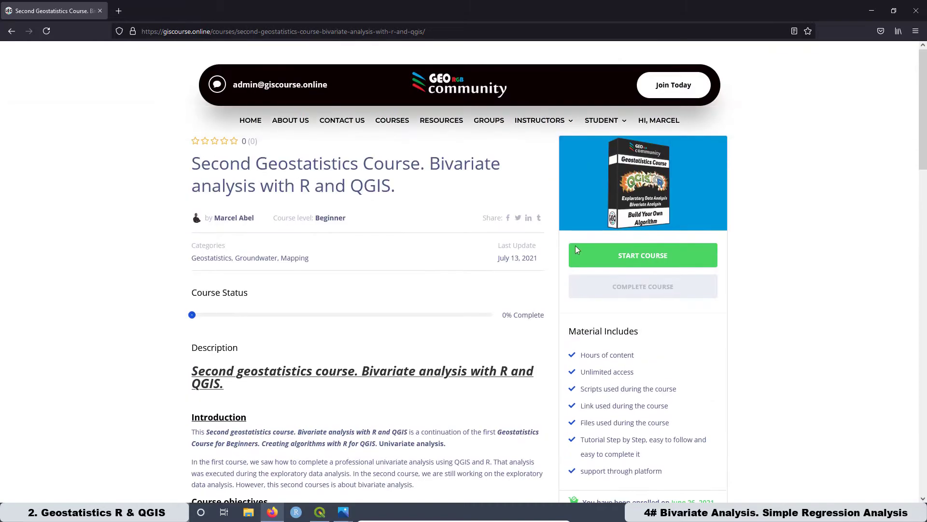
click(677, 258)
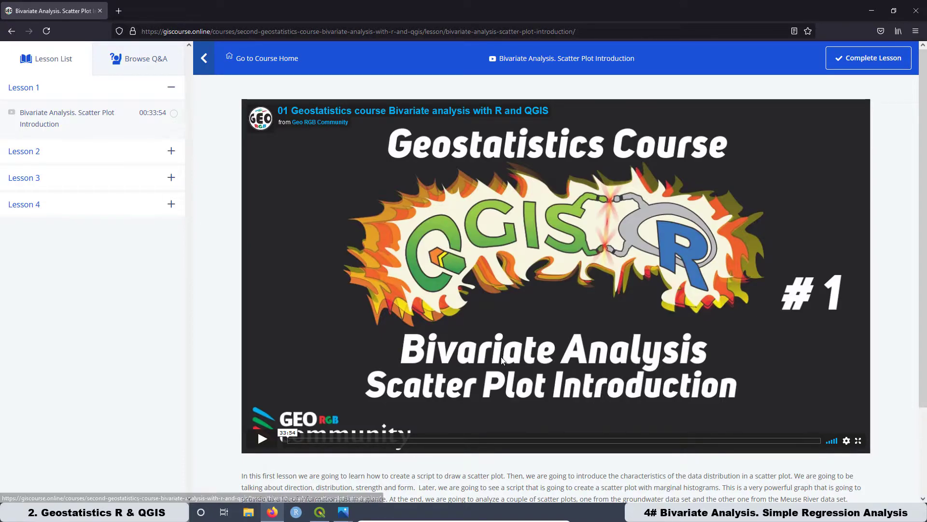
Expand Lesson 2 in the Lesson List and open the Pearson and Spearman lesson
scroll(495, 352, down, 3)
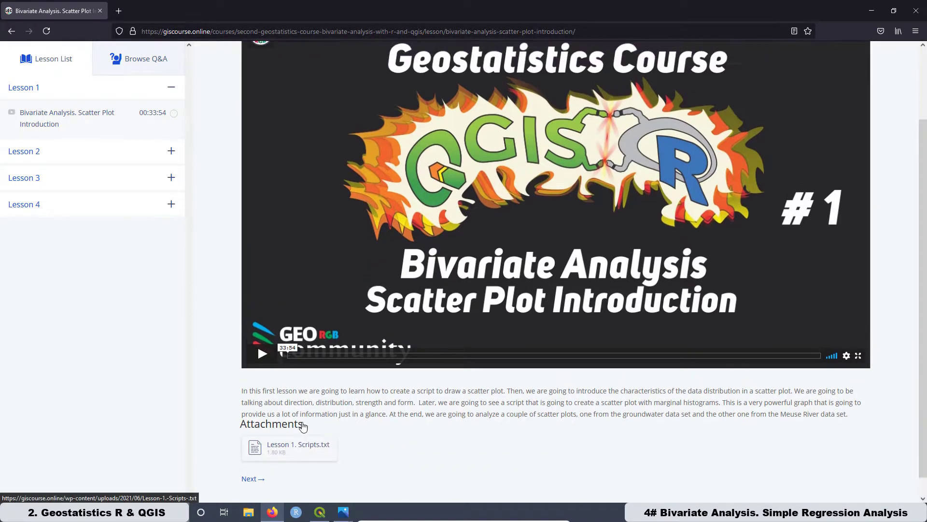
scroll(303, 425, up, 3)
click(29, 157)
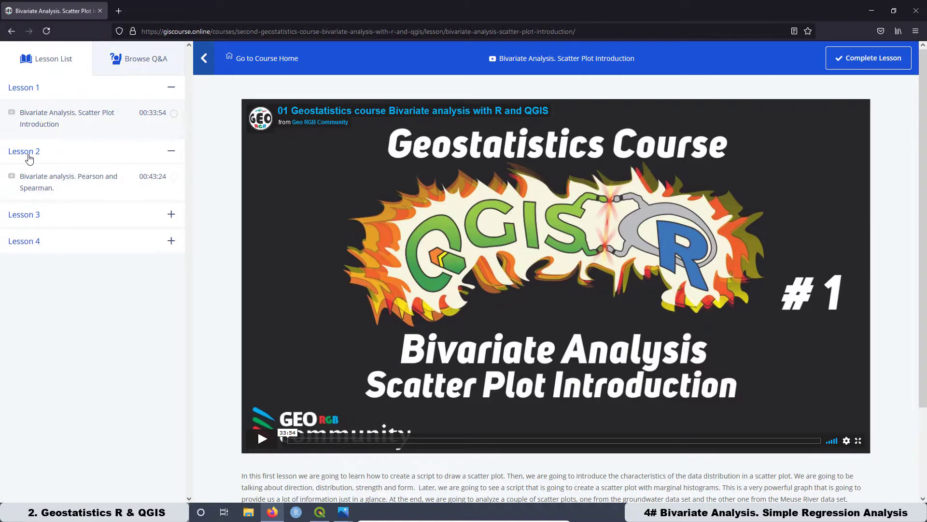
click(68, 187)
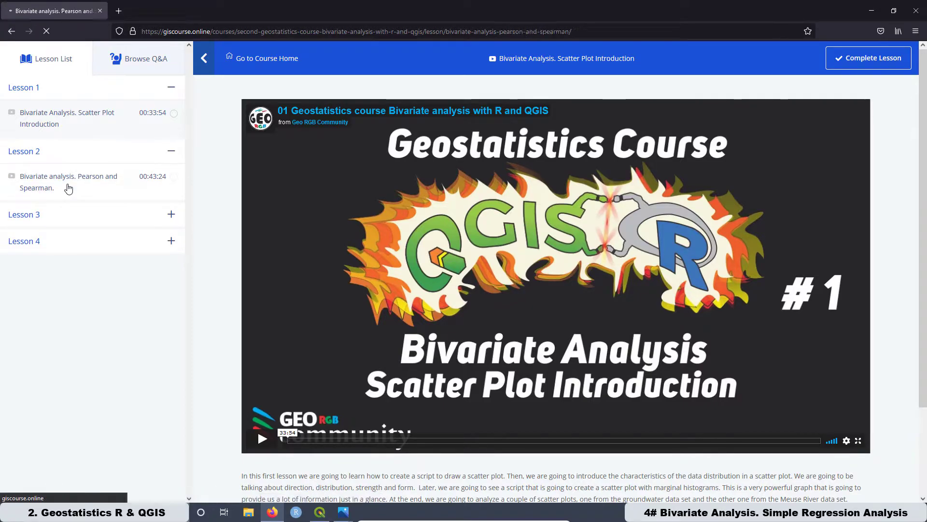
Expand Lesson 3 in the Lesson List and scroll through its page
scroll(499, 265, down, 3)
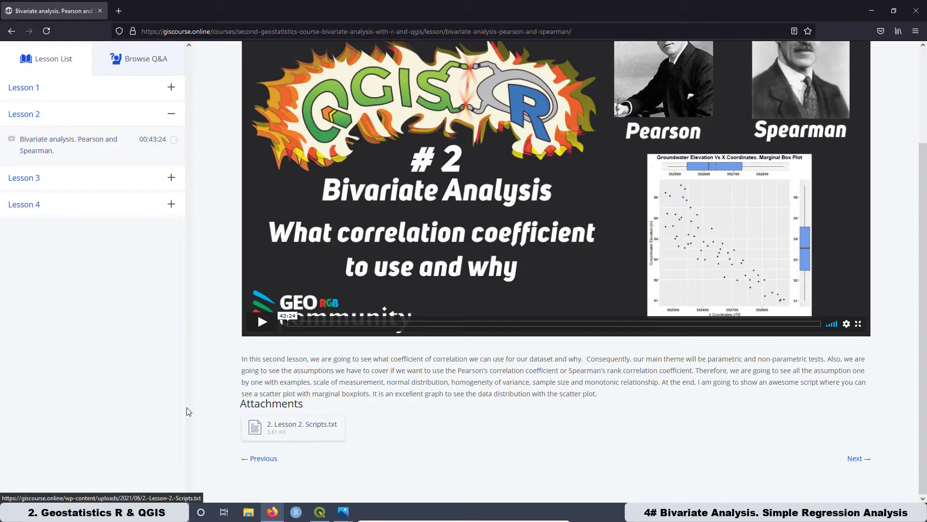
scroll(188, 411, up, 3)
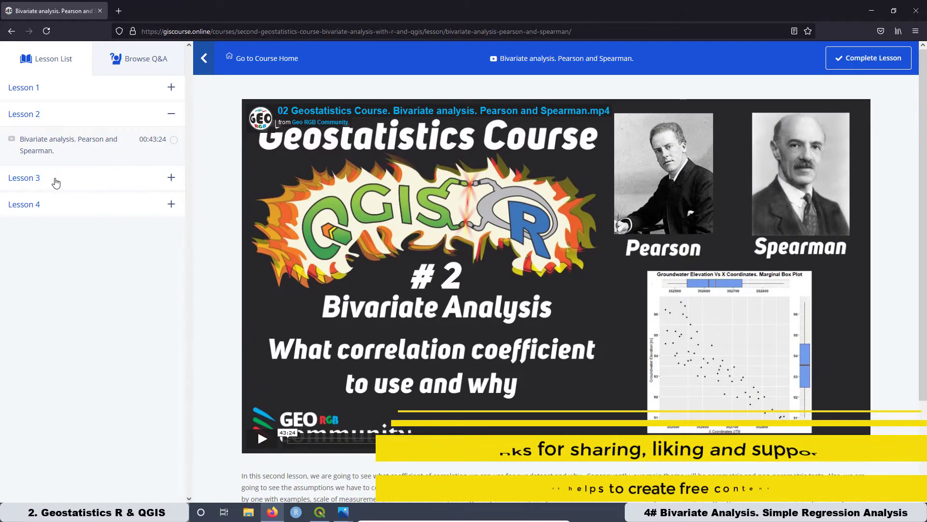
click(56, 181)
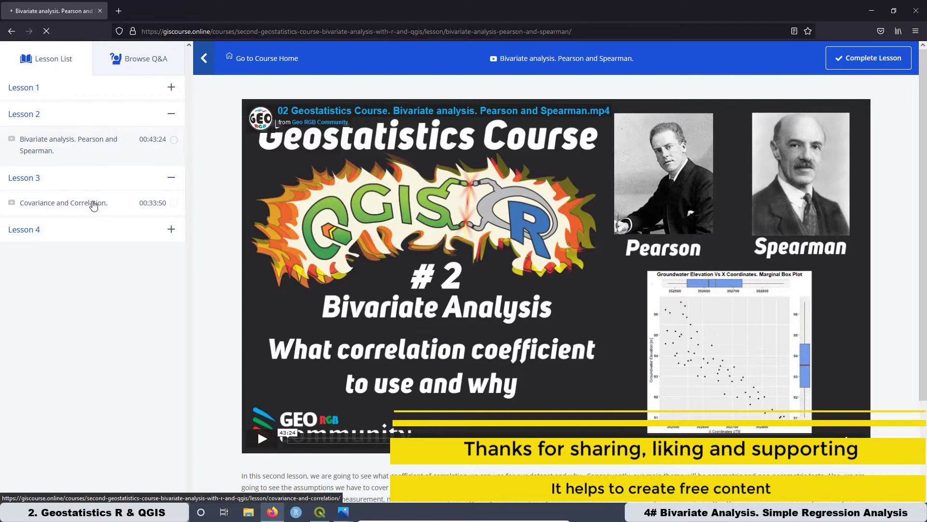
scroll(537, 222, down, 2)
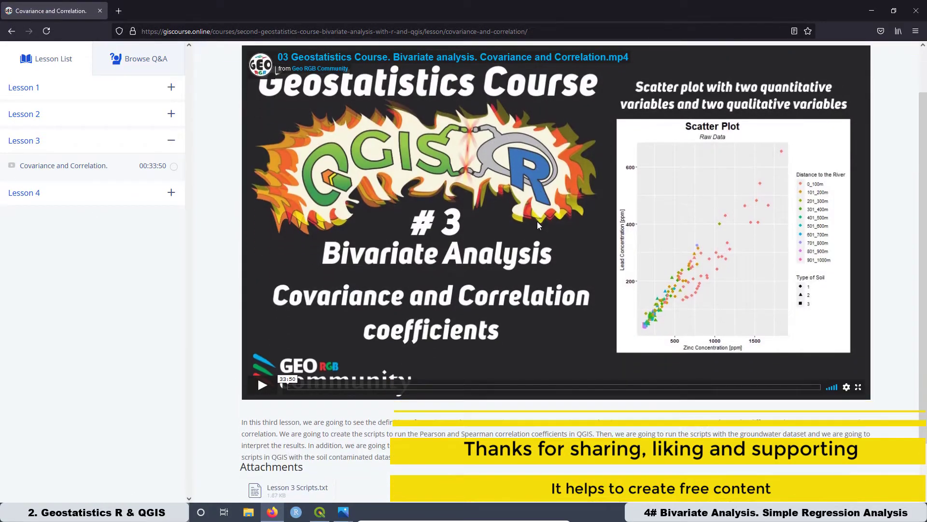
scroll(537, 222, down, 2)
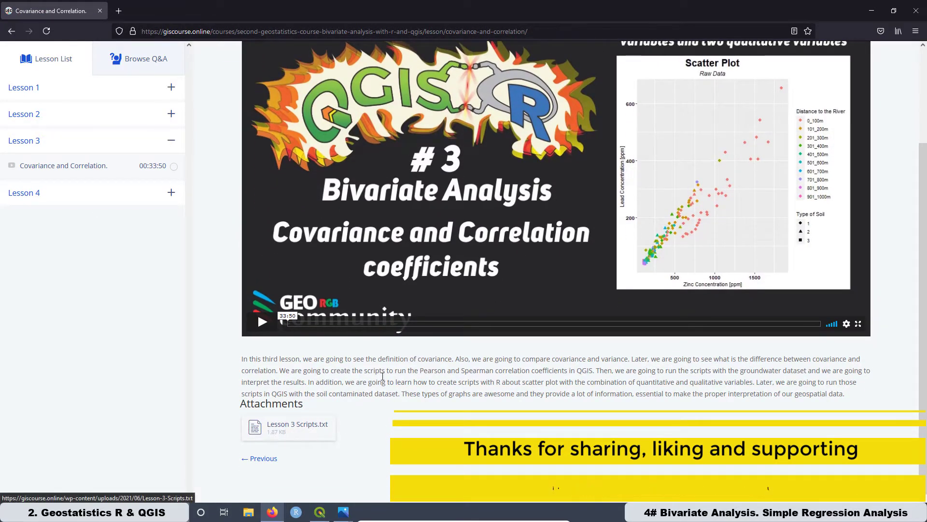
scroll(382, 376, up, 4)
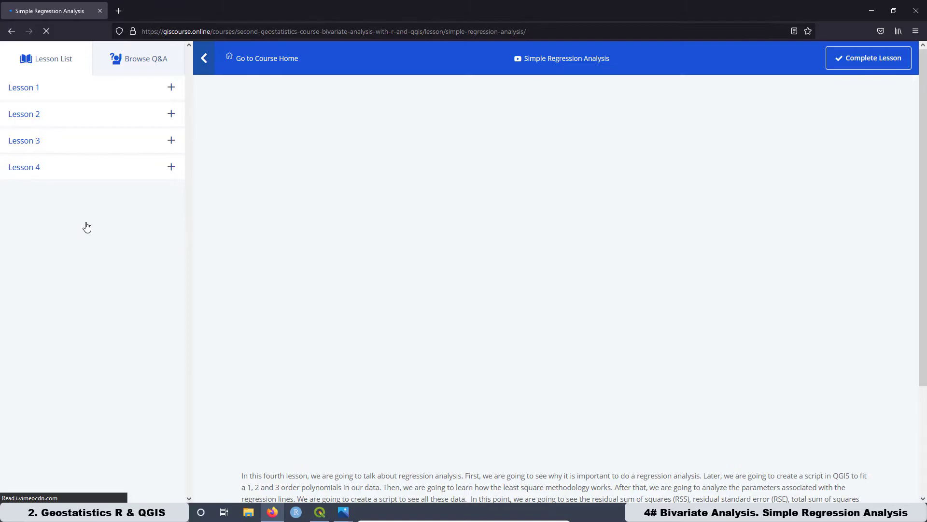
scroll(648, 271, down, 3)
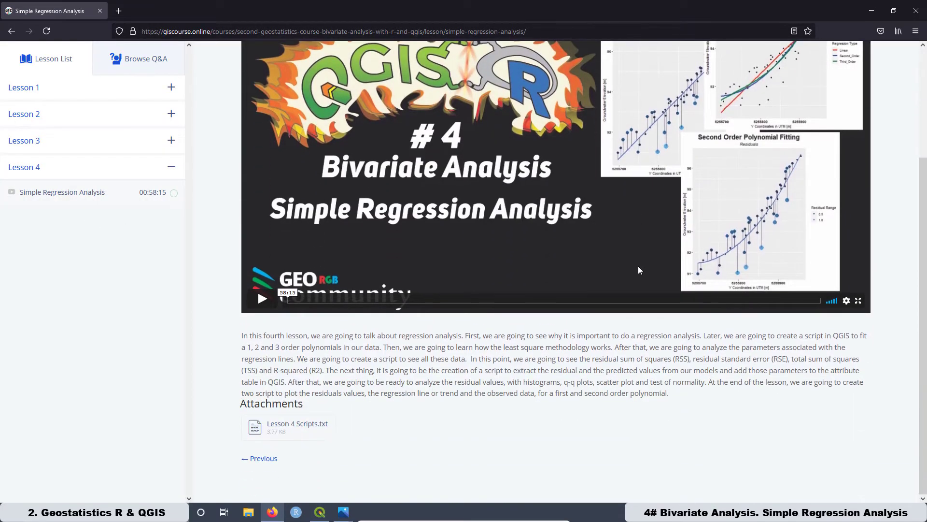